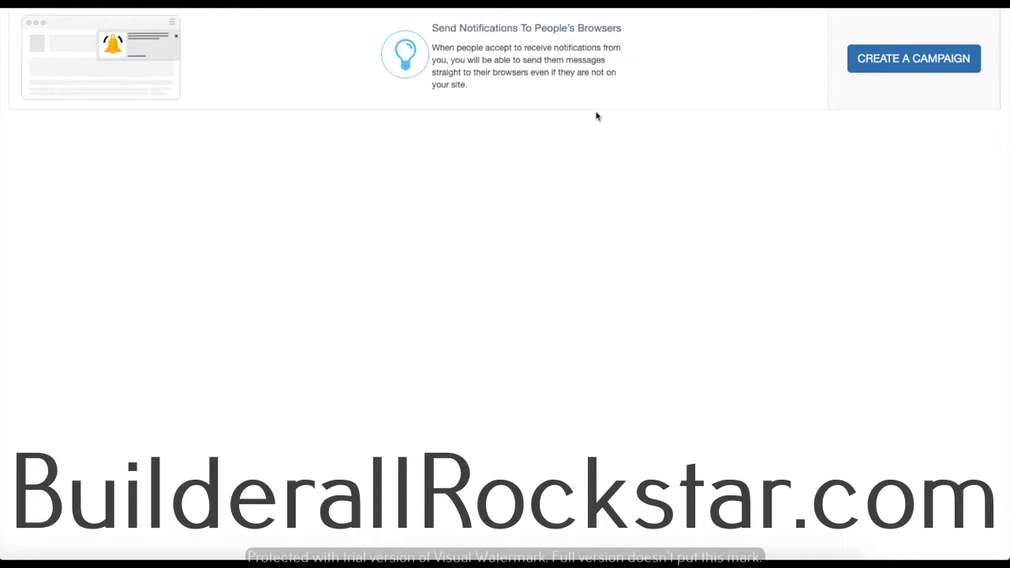
Start a new campaign named "Tutorial" and enter the published practice site's address as its website URL.
left_click(891, 58)
left_click(377, 86)
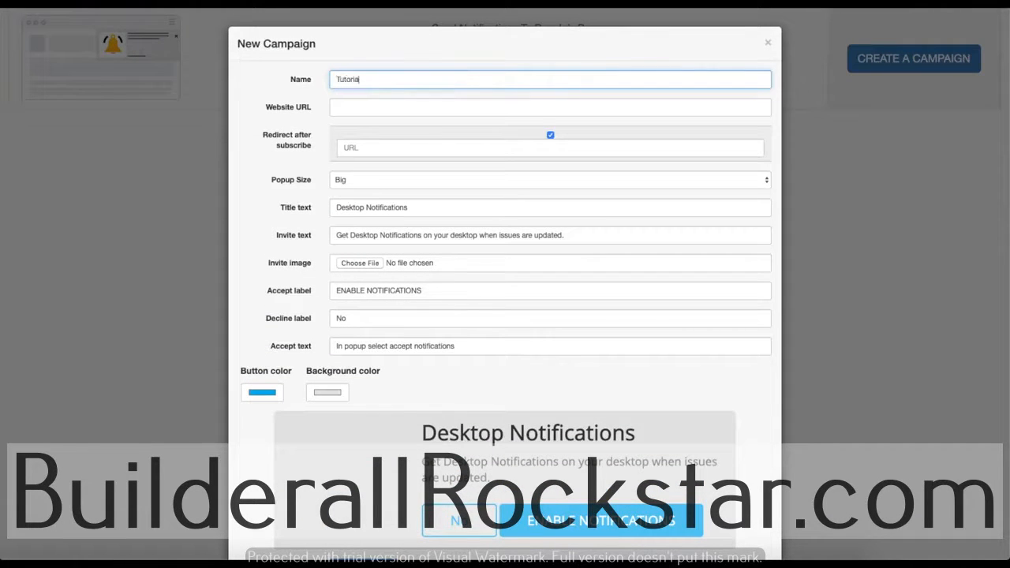
left_click_drag(367, 83, 308, 81)
left_click(366, 80)
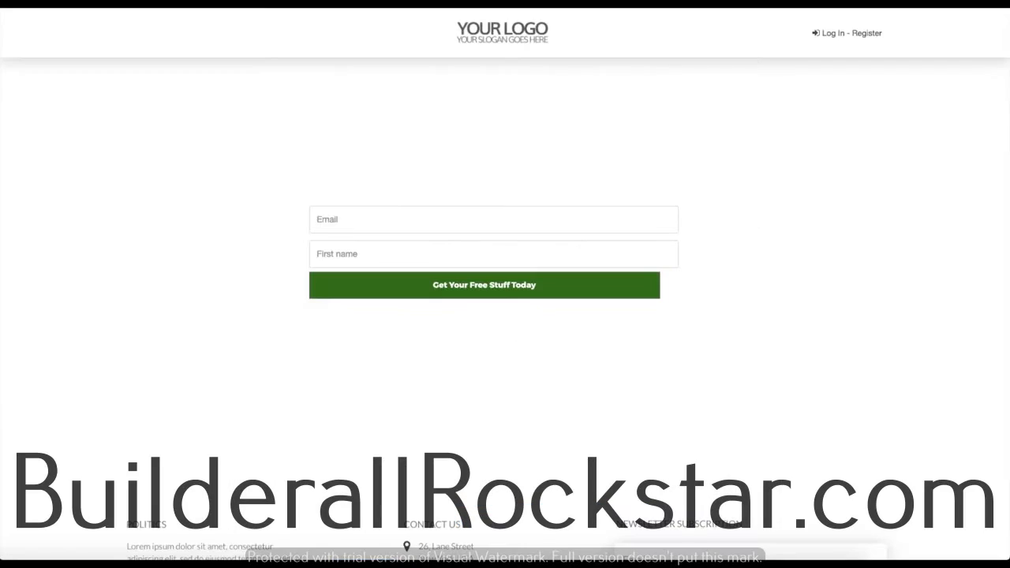
type("https://gabrielp-abadi.builderall.net/practiceabadi")
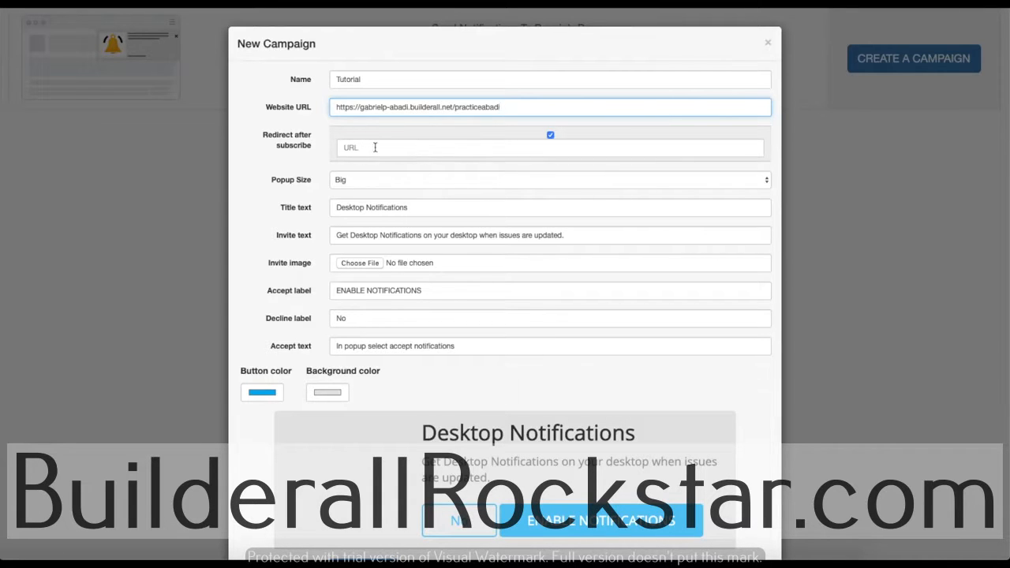
Turn off the redirect after subscribing and set the campaign's popup size to Medium.
left_click(550, 135)
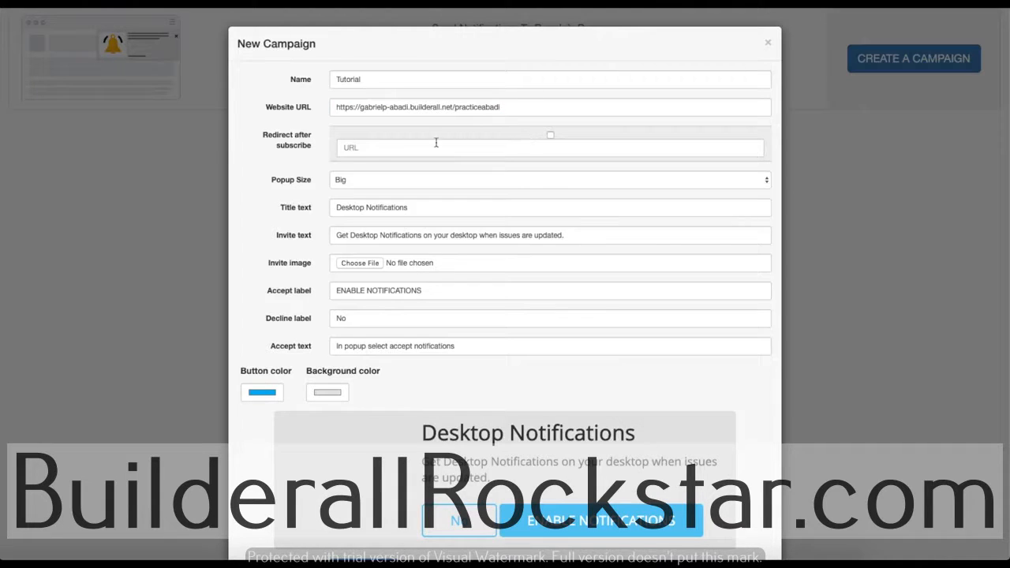
left_click(379, 179)
scroll(439, 127, "down", 1)
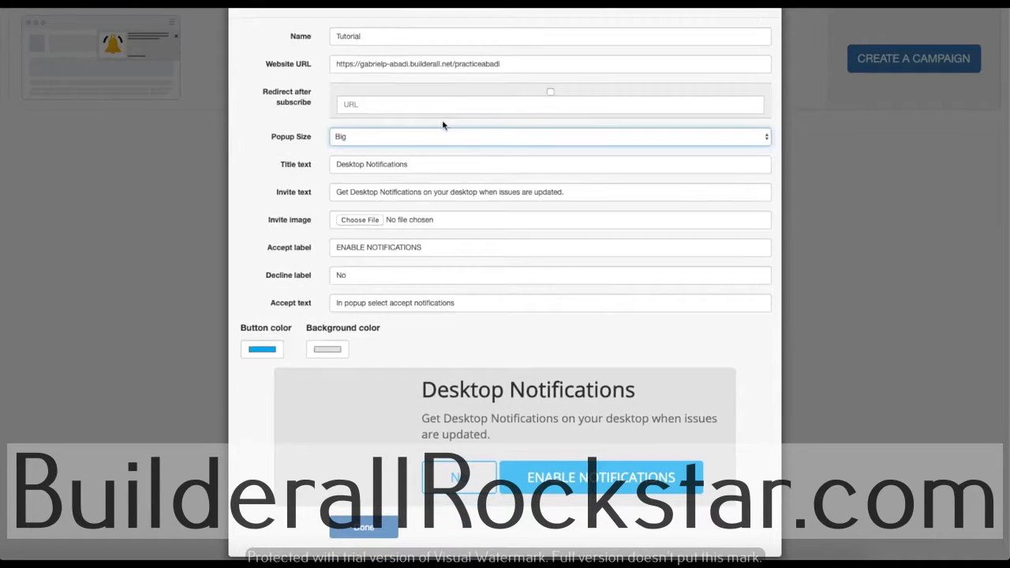
left_click(360, 138)
left_click(356, 148)
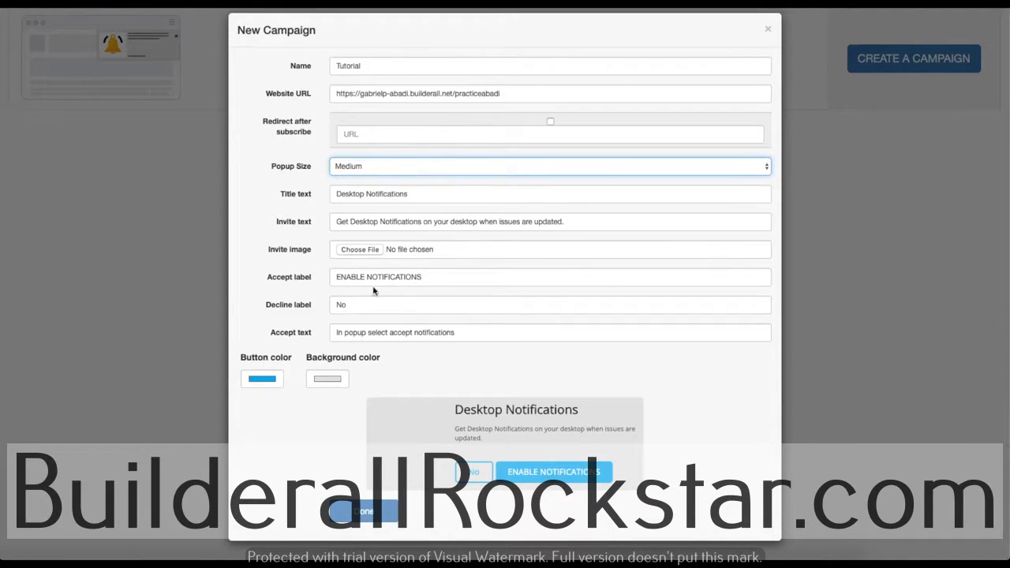
Replace the popup's title text with "Tutorial".
left_click_drag(423, 194, 334, 194)
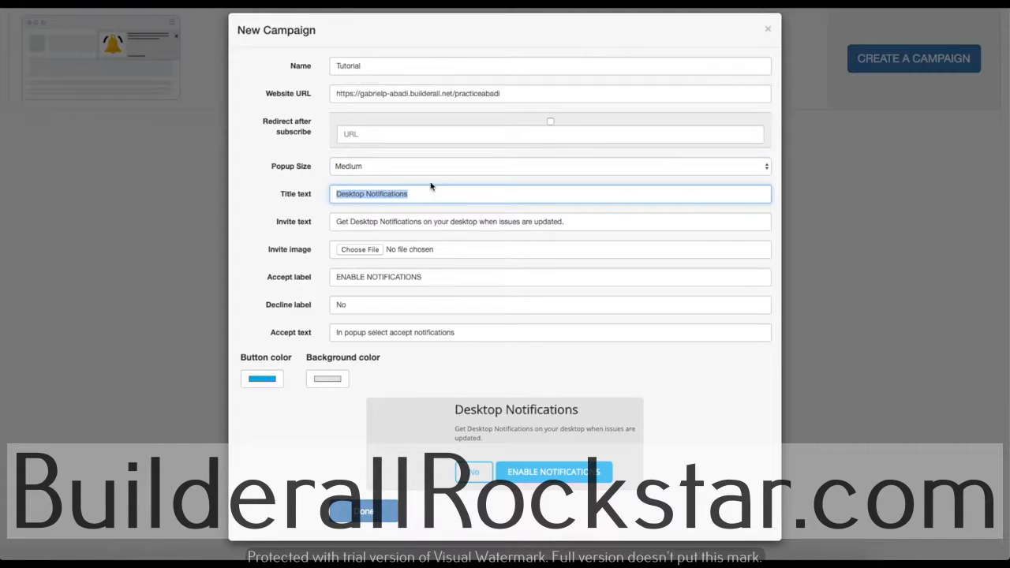
type("Tutorial")
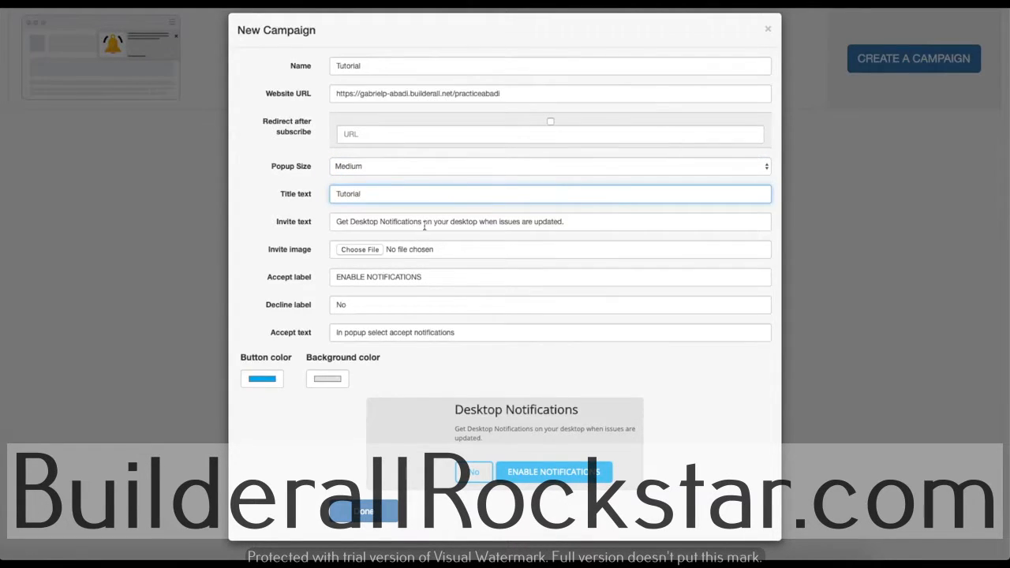
left_click(422, 213)
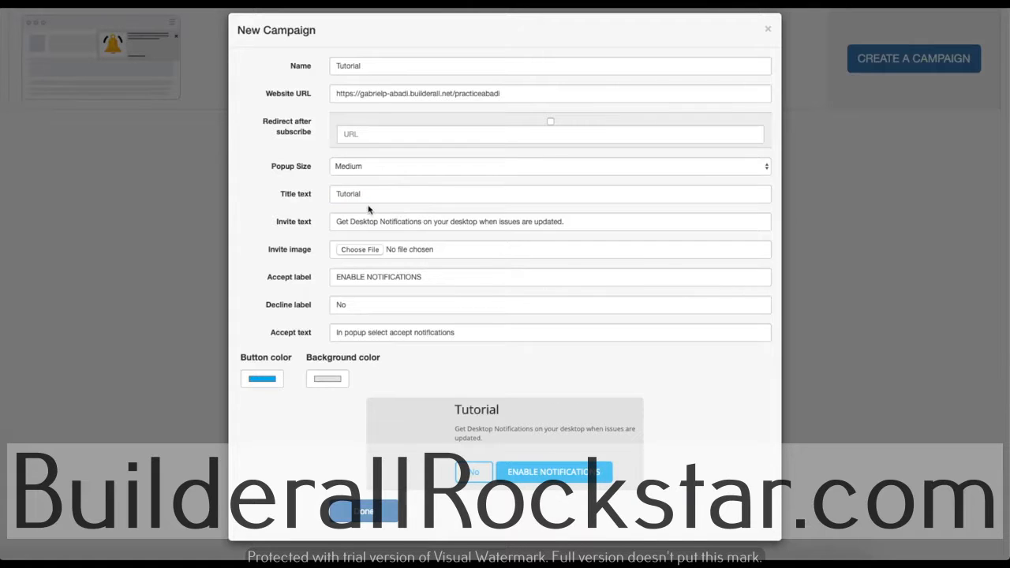
Use ebook (2).jpg from Downloads as the invite image and save the new campaign.
left_click(359, 250)
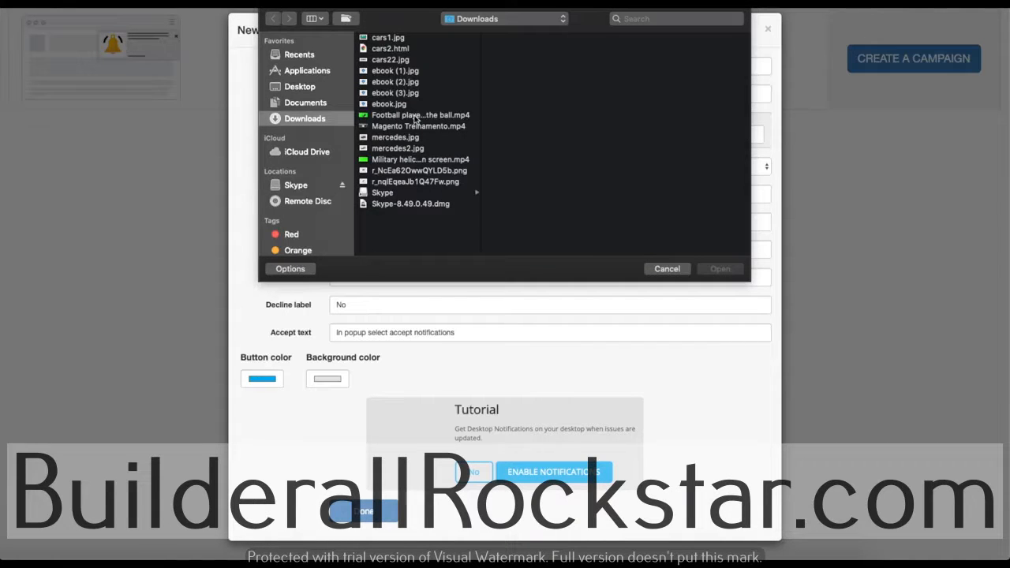
left_click(397, 82)
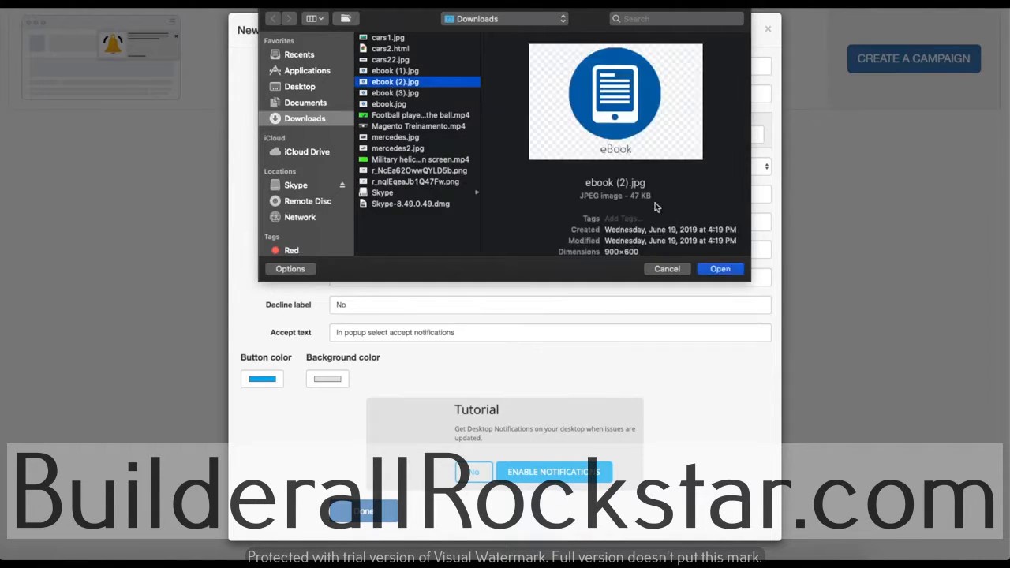
left_click(734, 273)
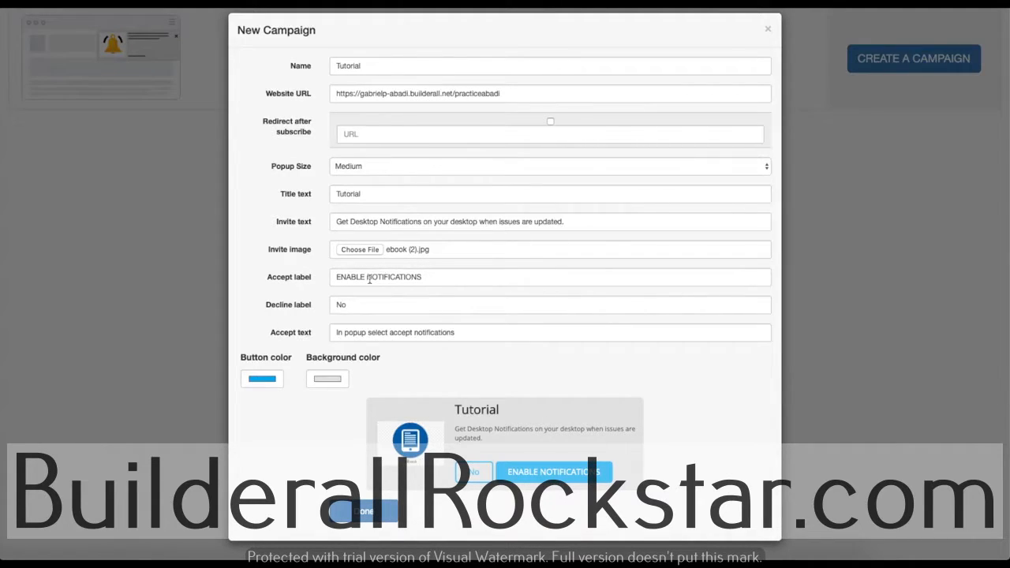
left_click(263, 379)
left_click(346, 514)
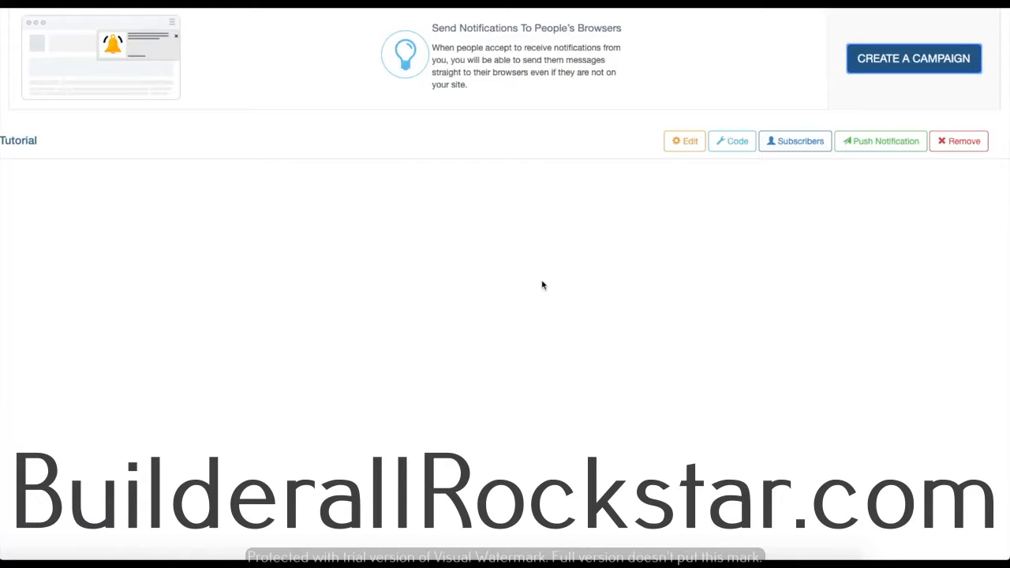
Copy the Tutorial campaign's script for showing the popup on page load.
left_click(732, 144)
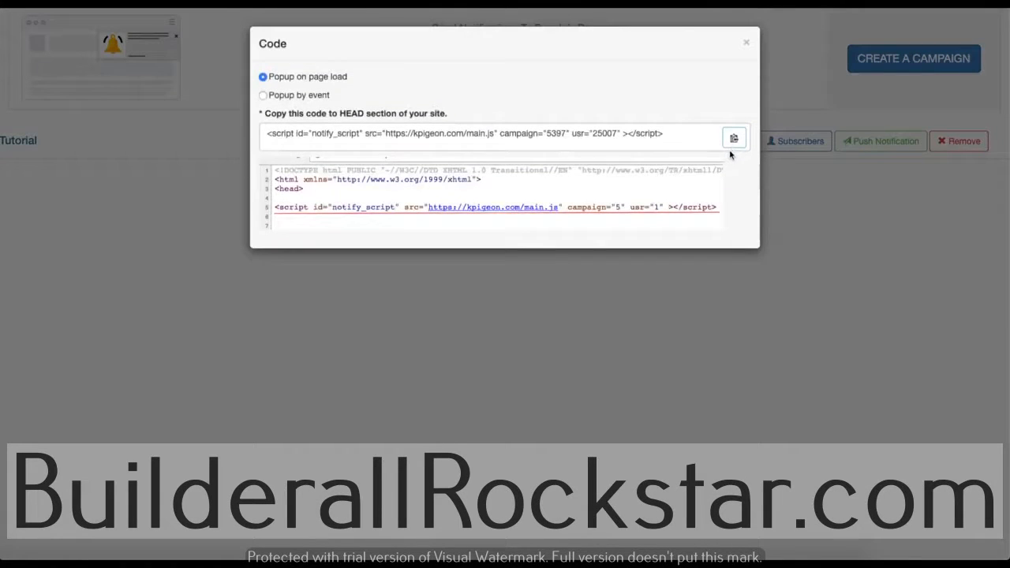
left_click(732, 139)
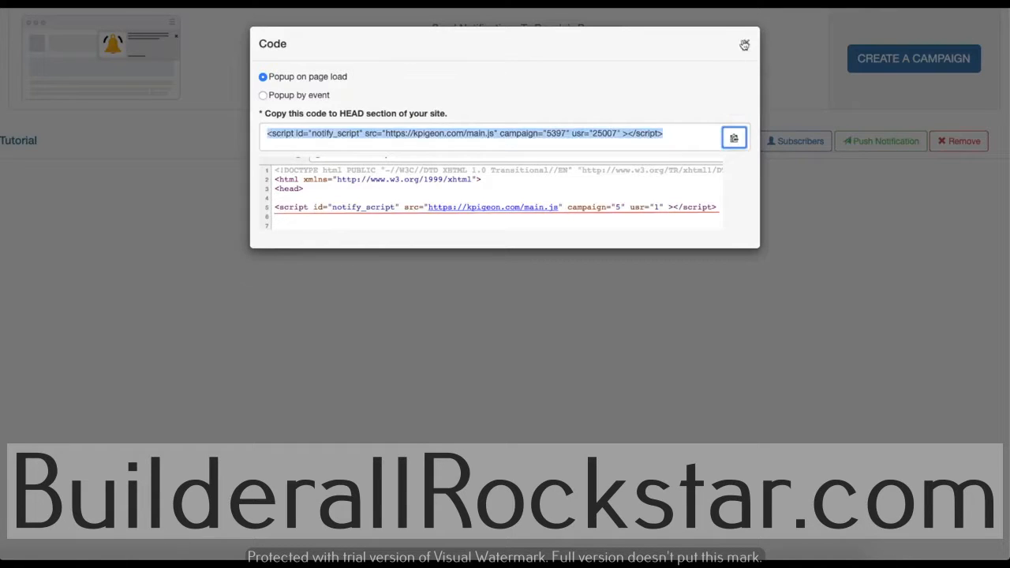
left_click(744, 45)
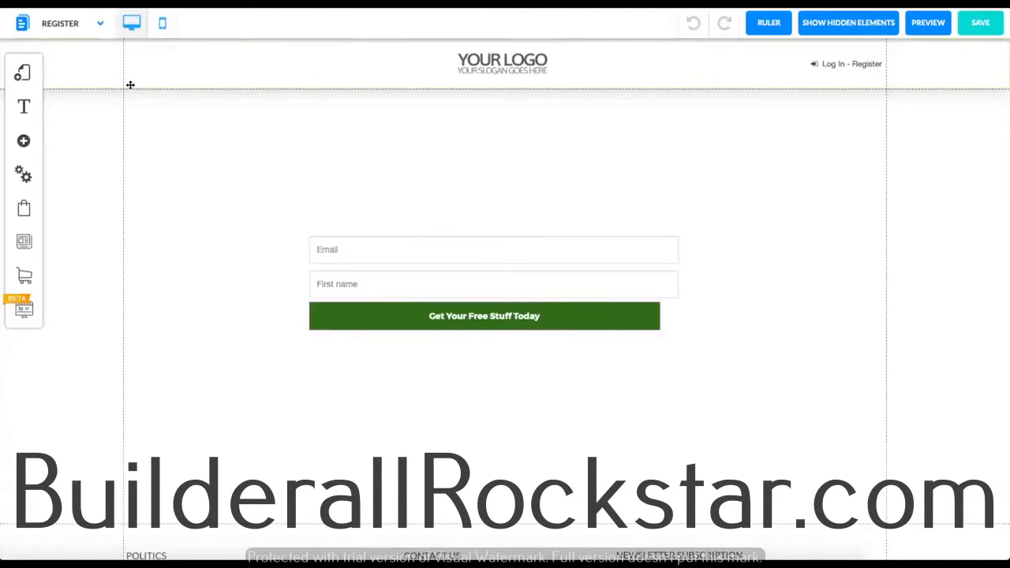
In the site builder, add the copied campaign code on line 2 of the Membership Funnel layout's Scripts setting and save it.
left_click(22, 73)
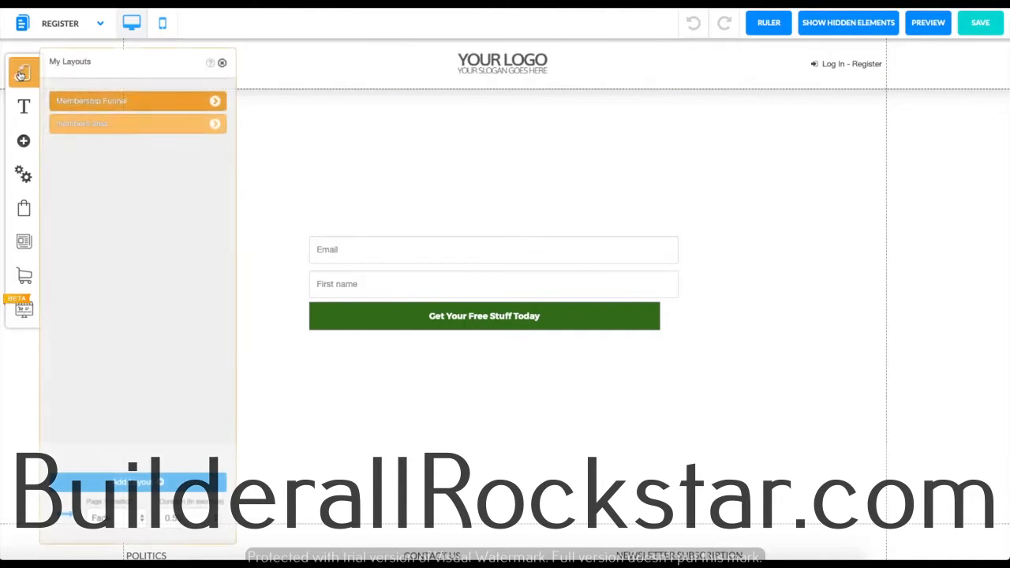
left_click(212, 102)
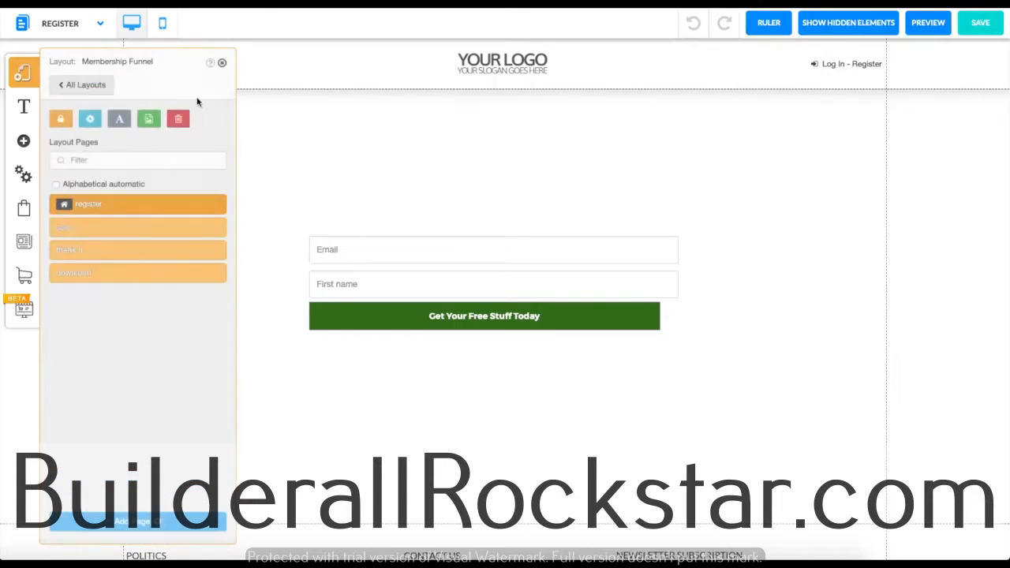
left_click(97, 125)
scroll(149, 307, "down", 5)
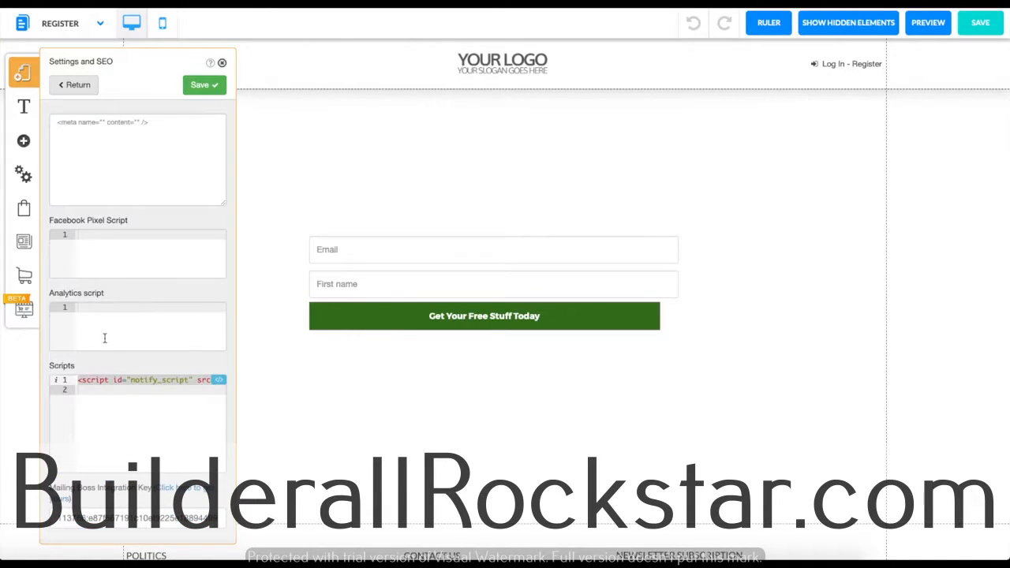
left_click(102, 397)
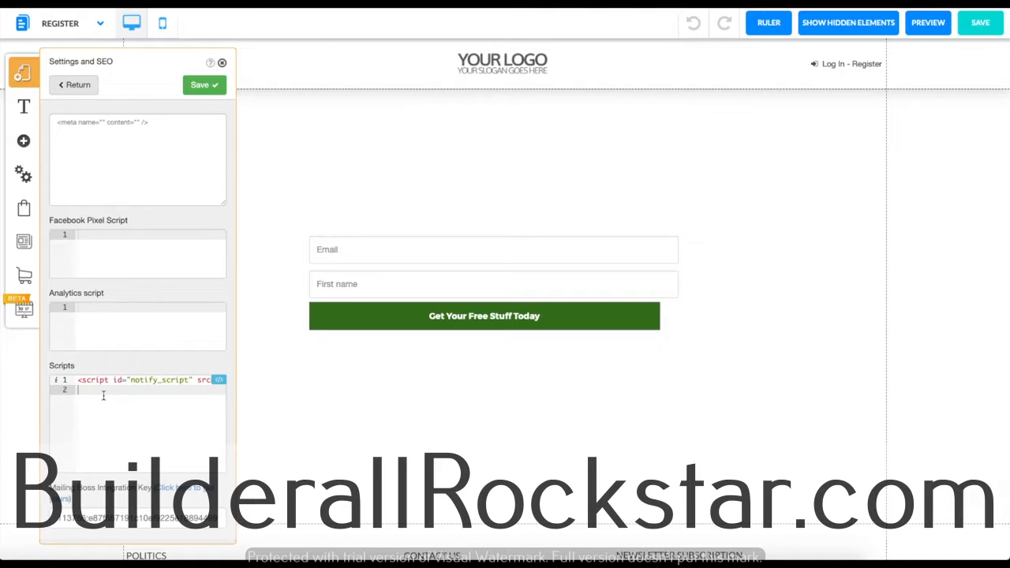
key("ctrl+v")
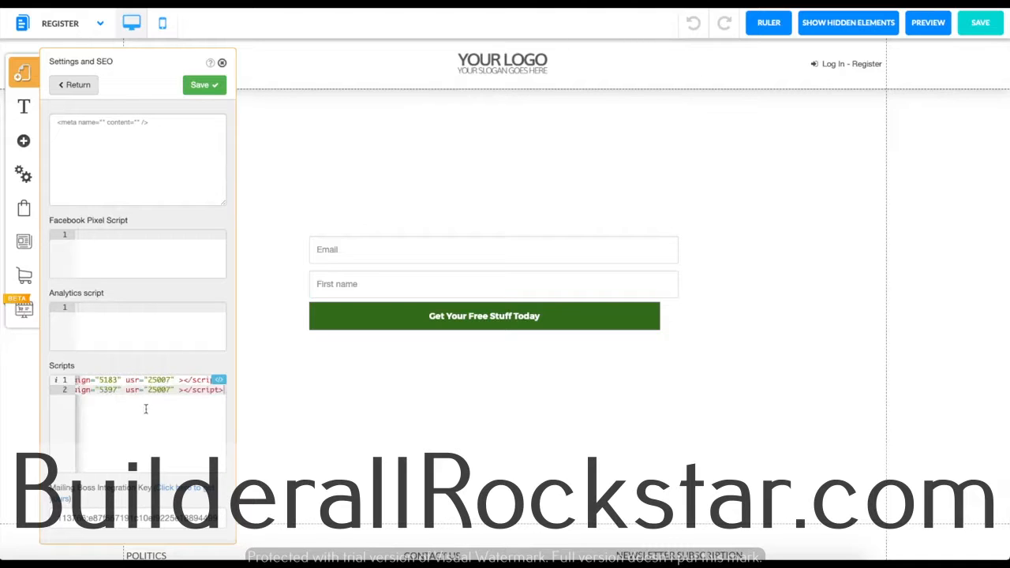
left_click(210, 89)
left_click(26, 76)
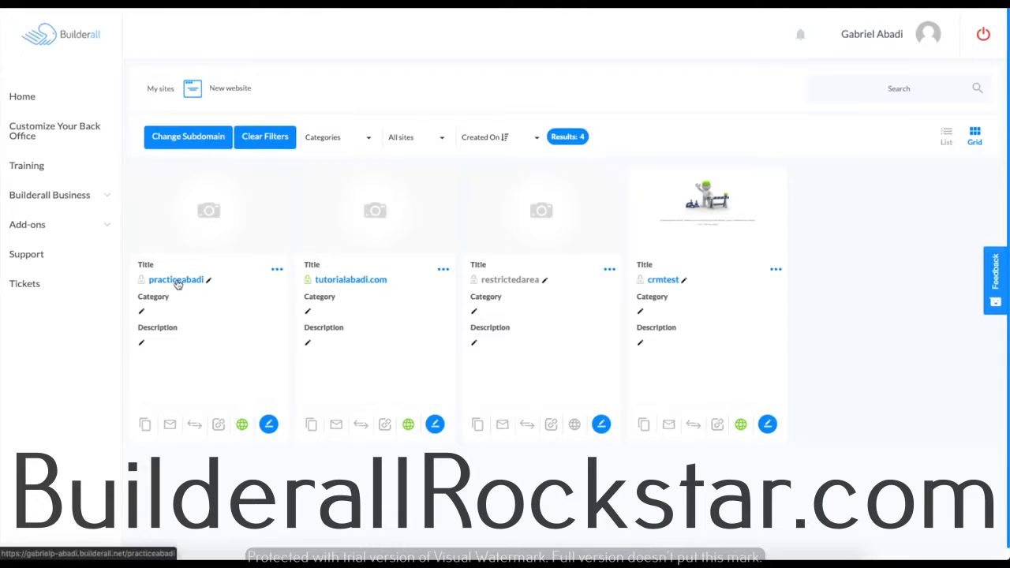
Open the published practice site, dismiss the translation offer, and subscribe to its desktop notifications, allowing them in the browser.
left_click(177, 282)
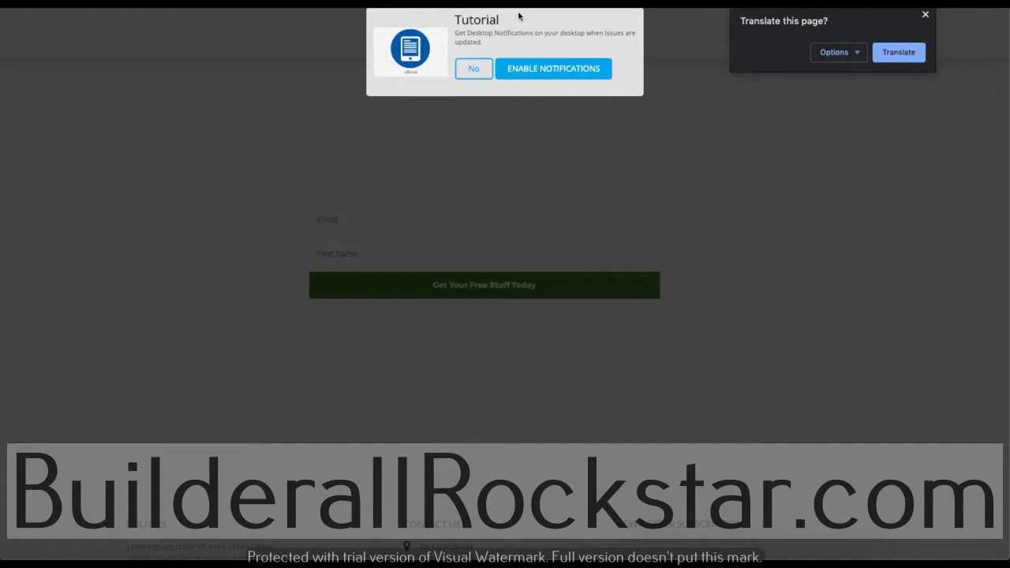
left_click(925, 15)
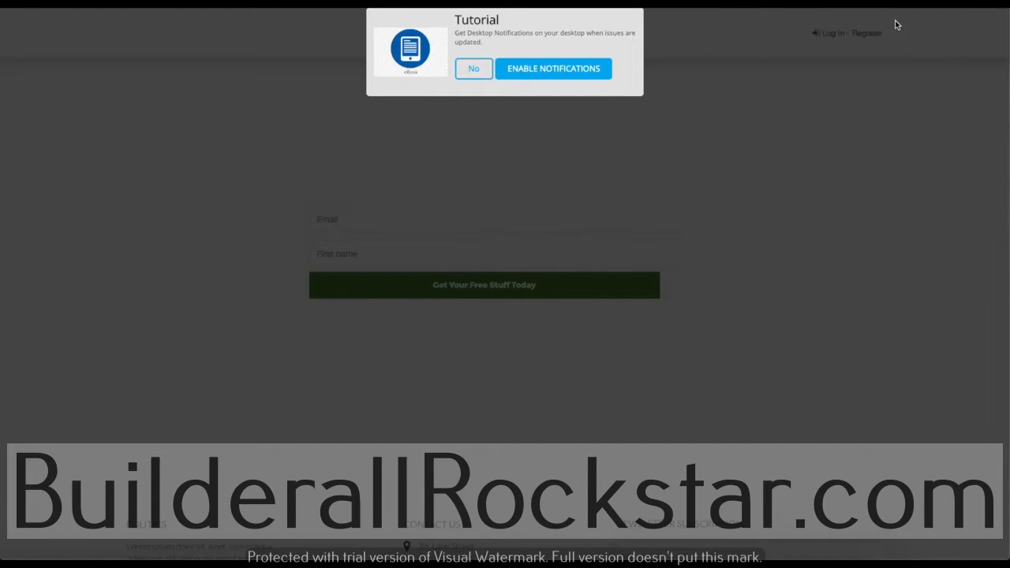
left_click(552, 72)
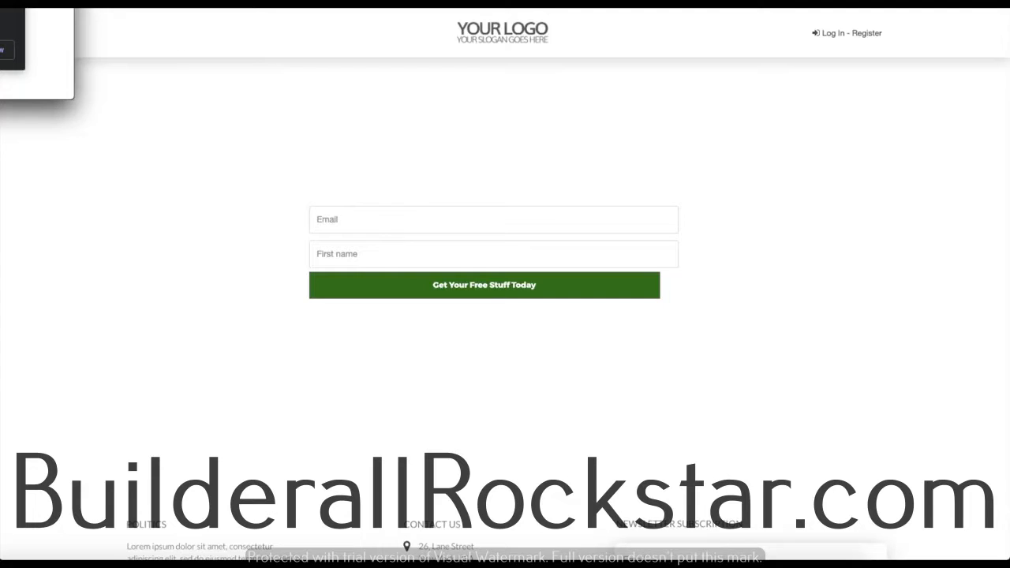
left_click(3, 50)
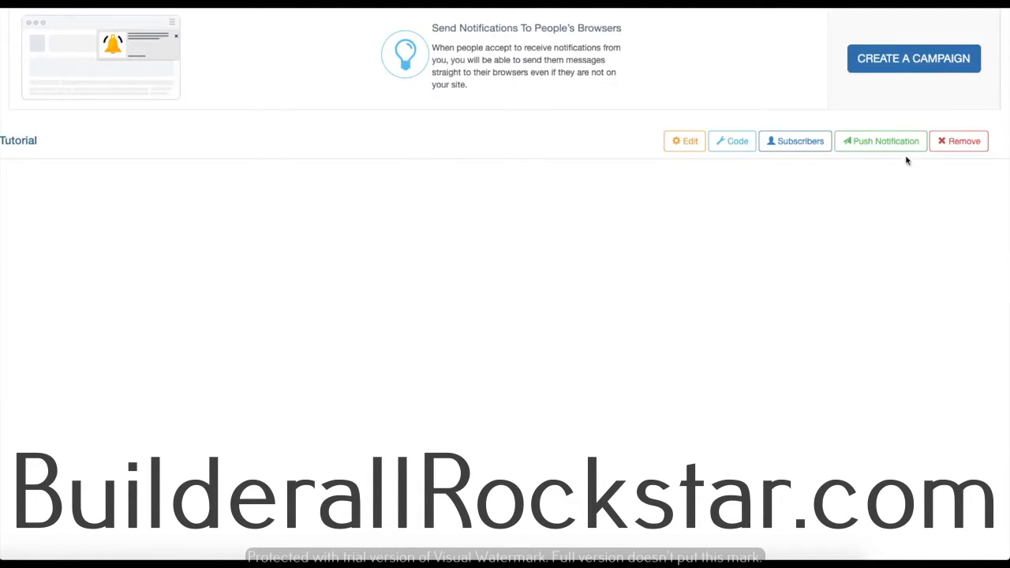
Check the Tutorial campaign's subscriber statistics for the total, last month and last week.
left_click(789, 142)
left_click(437, 80)
left_click(452, 104)
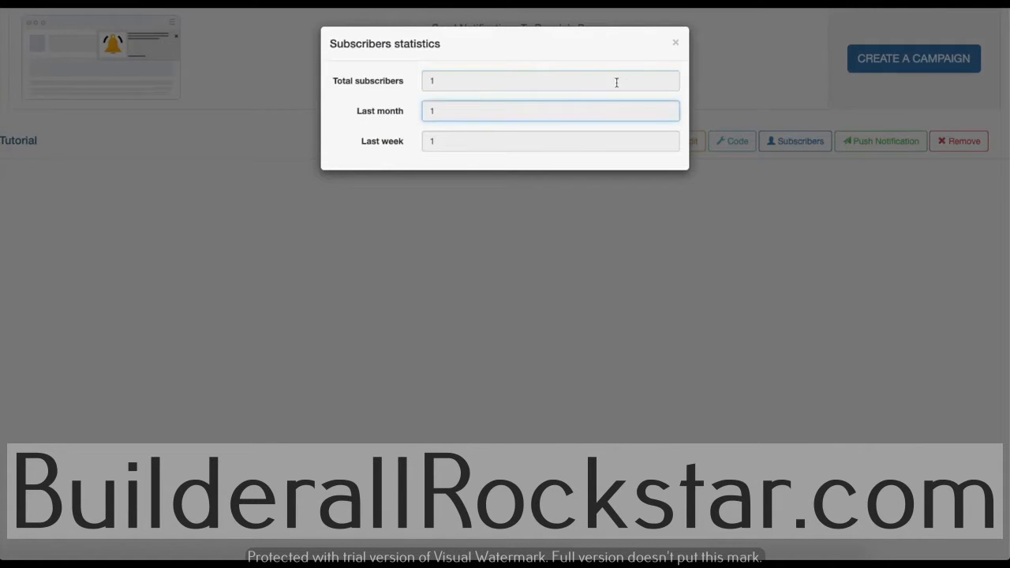
left_click(675, 45)
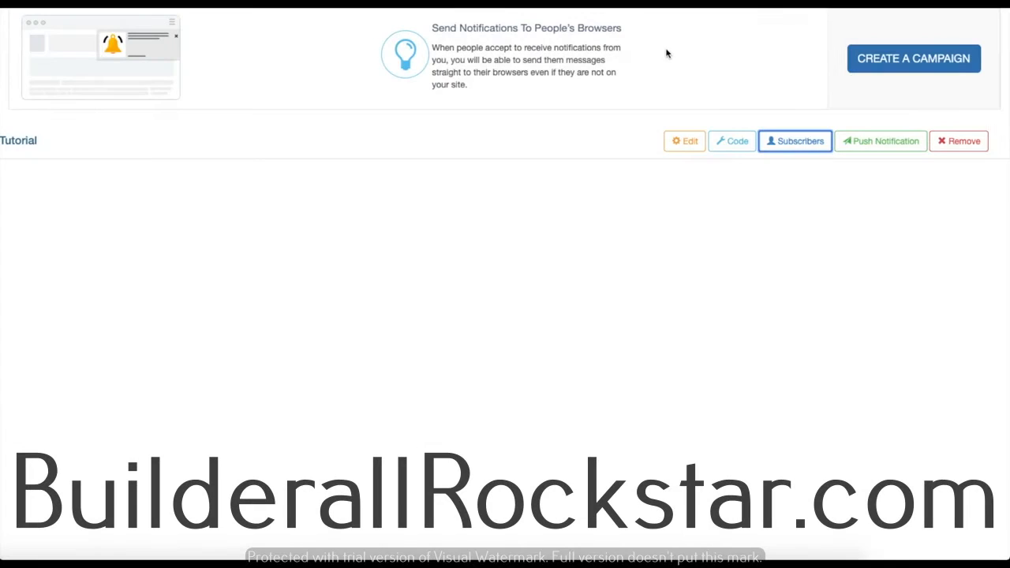
Compose an immediate push notification for the Tutorial campaign, titled "Tutorial" with the message "Hello welcome to the tutorial".
left_click(864, 144)
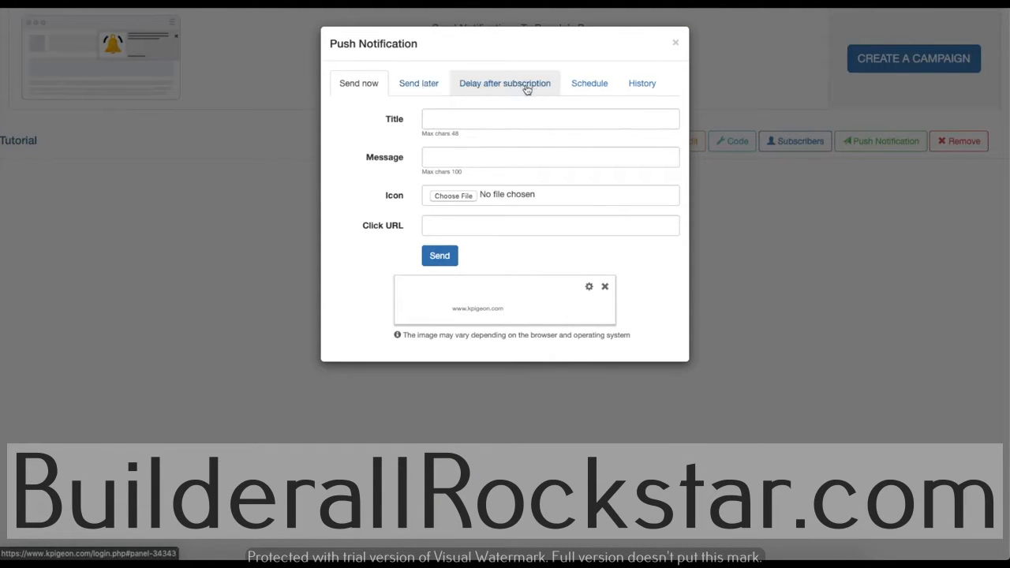
left_click(641, 92)
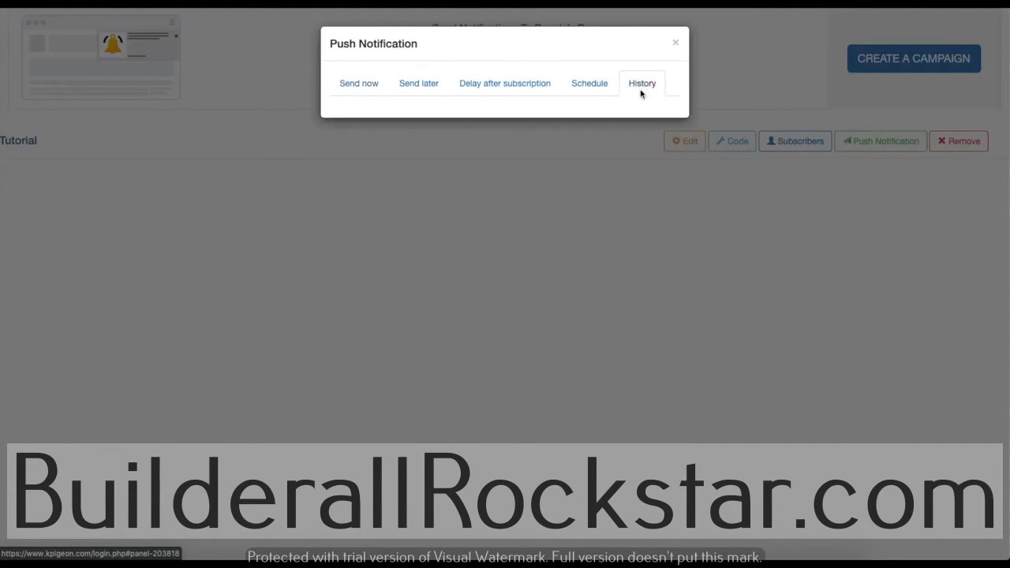
left_click(352, 85)
left_click(456, 121)
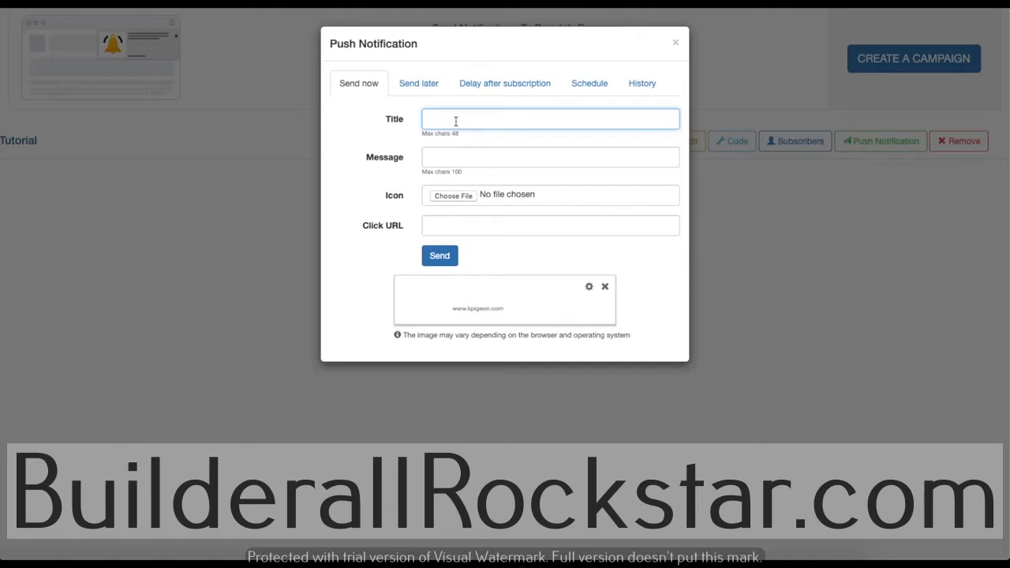
type("Tutoria")
left_click(444, 161)
key("ctrl+v")
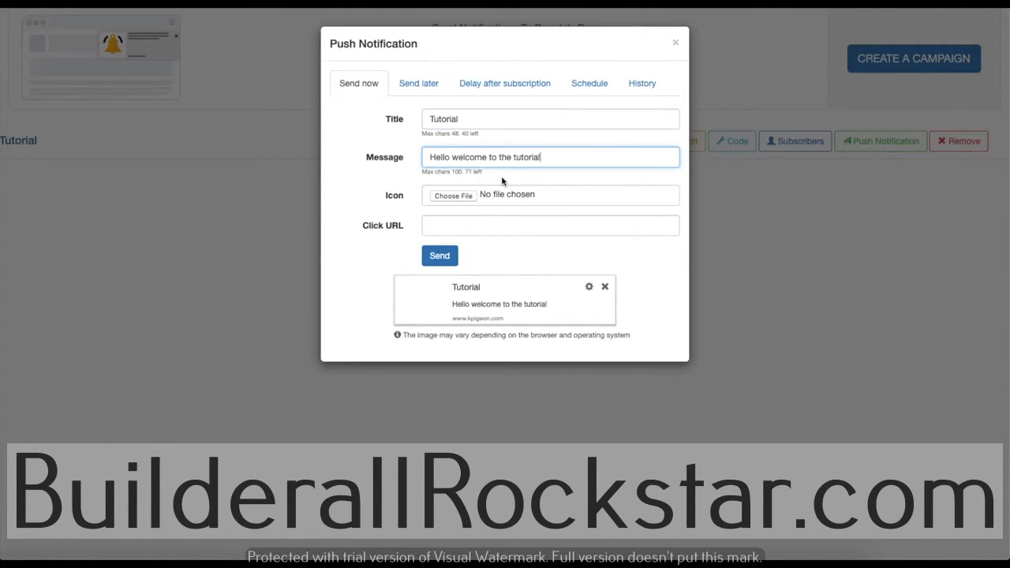
Set the notification's icon to ebook (3).jpg and its click URL to the published practice site's address.
left_click(467, 195)
left_click(395, 93)
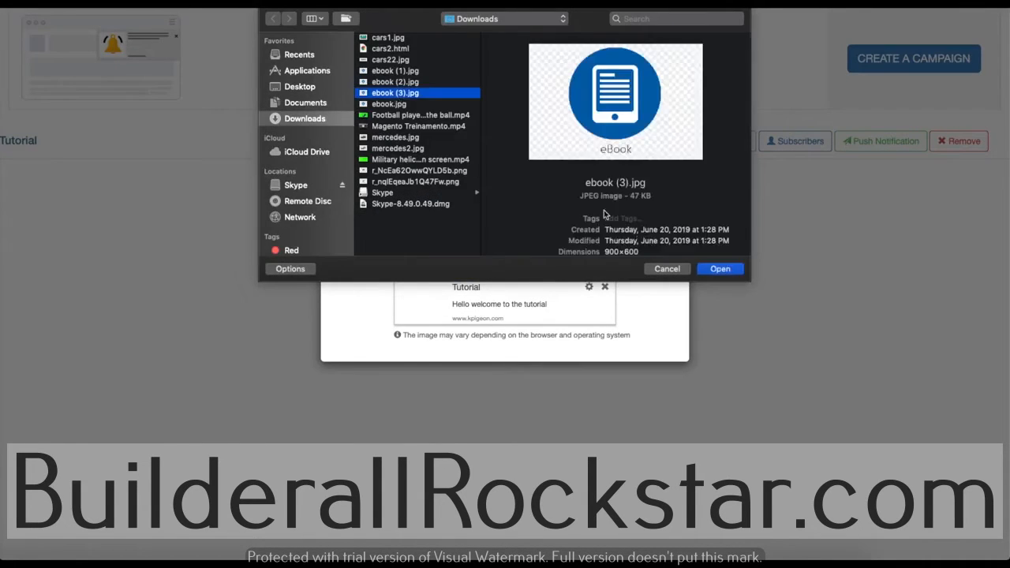
left_click(720, 268)
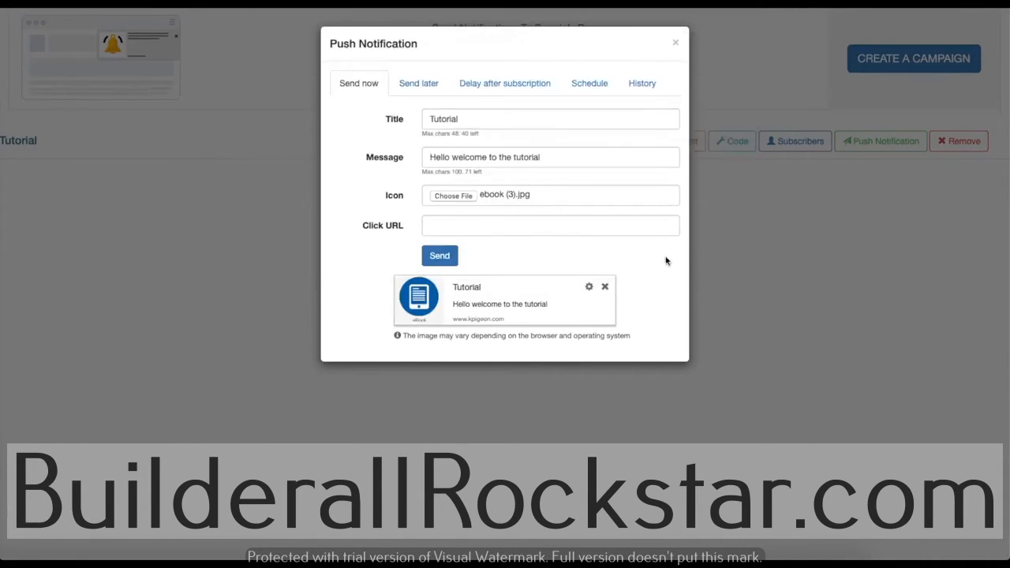
left_click(465, 227)
key("ctrl+v")
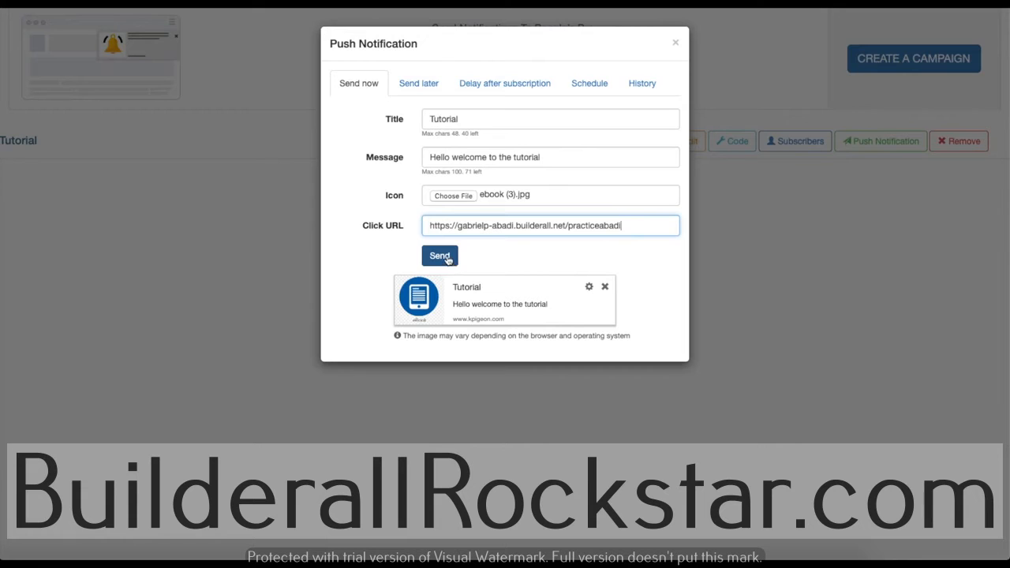
Send the composed push notification to the Tutorial campaign's subscribers, send the same notification a second time, and dismiss the desktop alert.
left_click(440, 259)
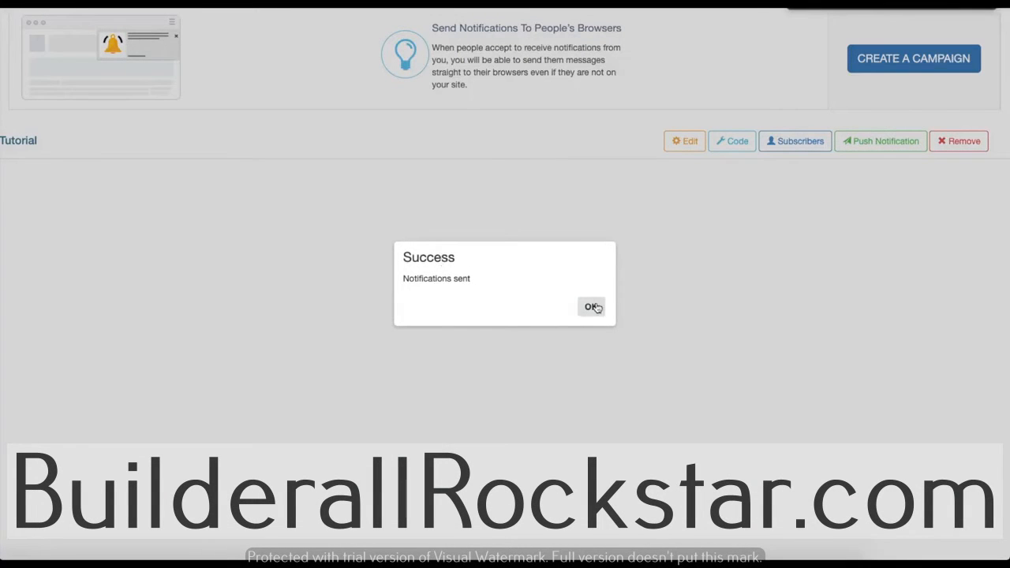
left_click(593, 305)
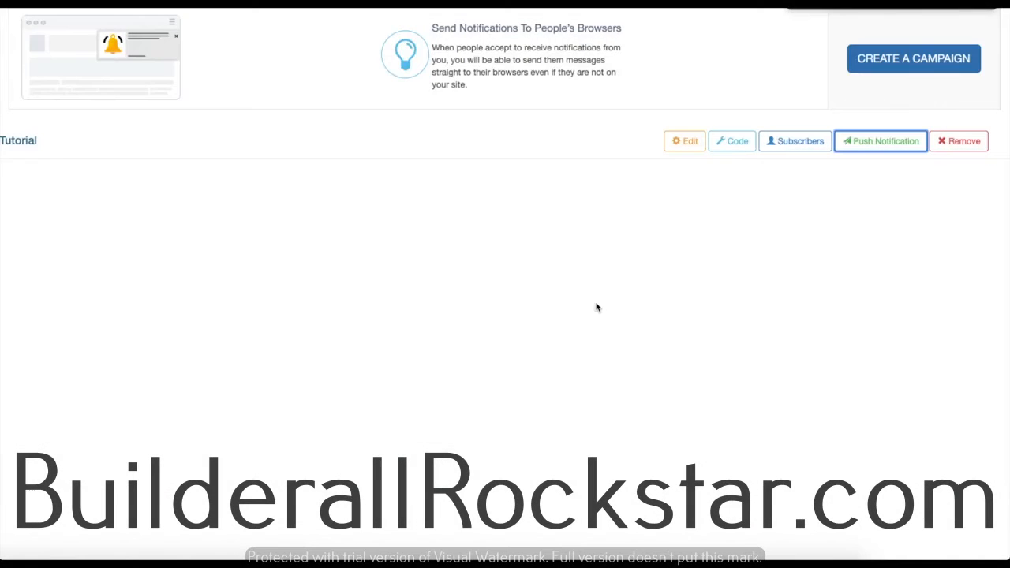
left_click(890, 143)
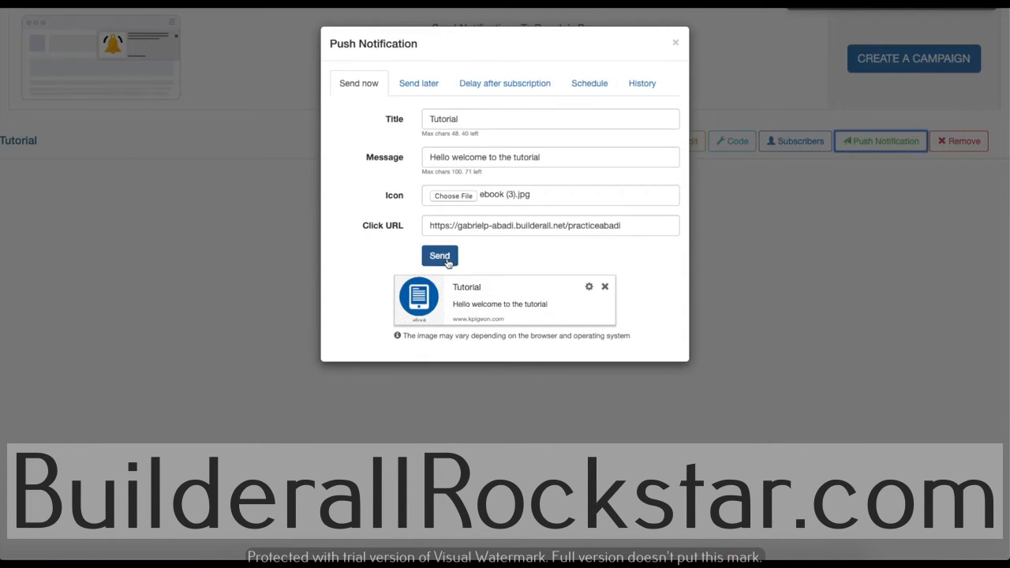
left_click(446, 263)
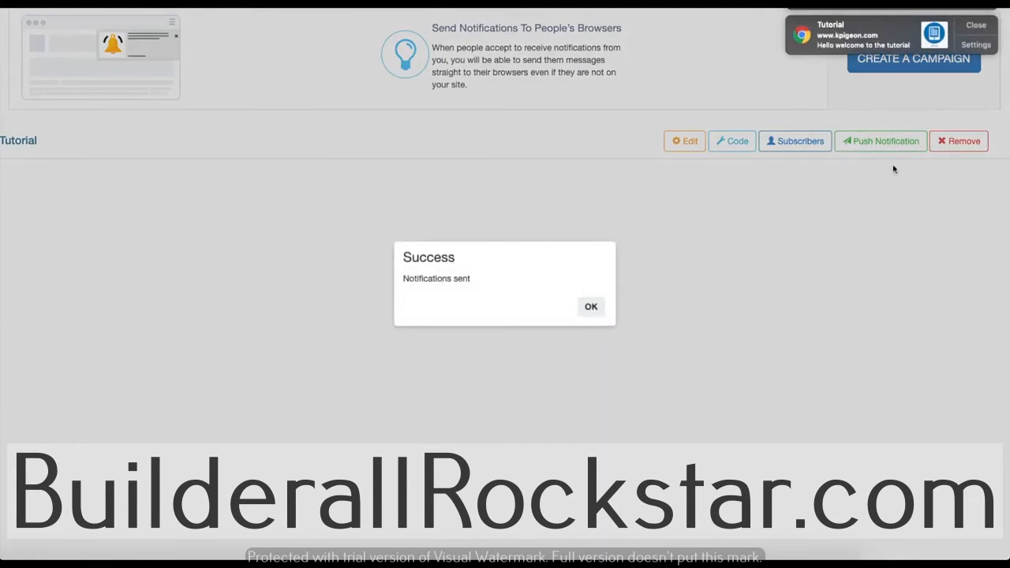
left_click(591, 307)
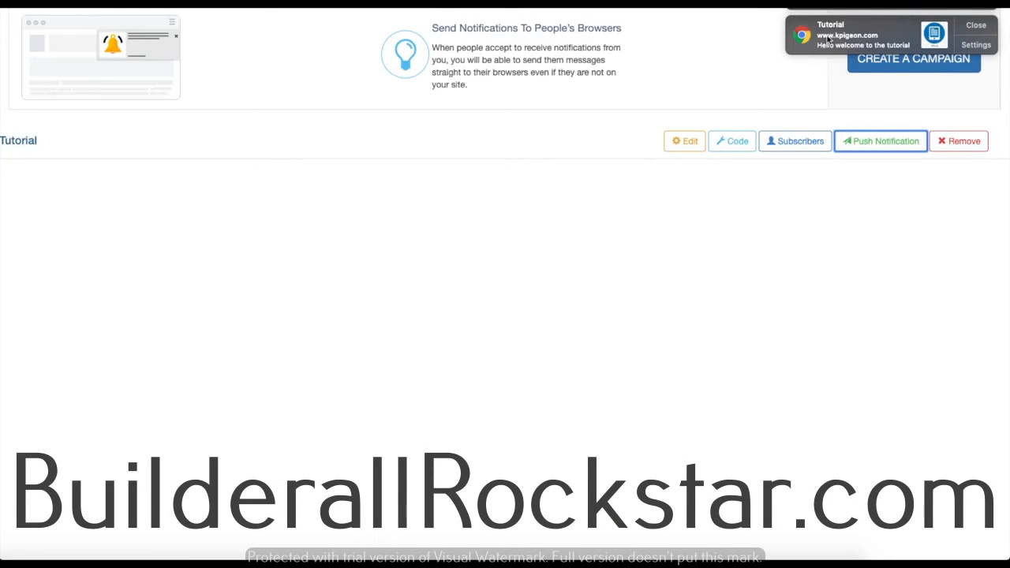
left_click(976, 25)
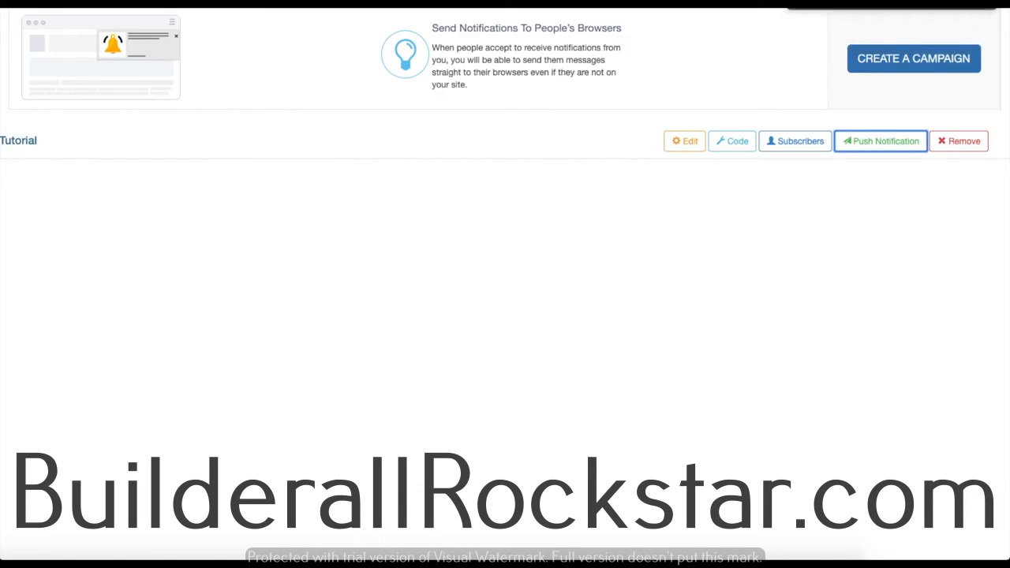